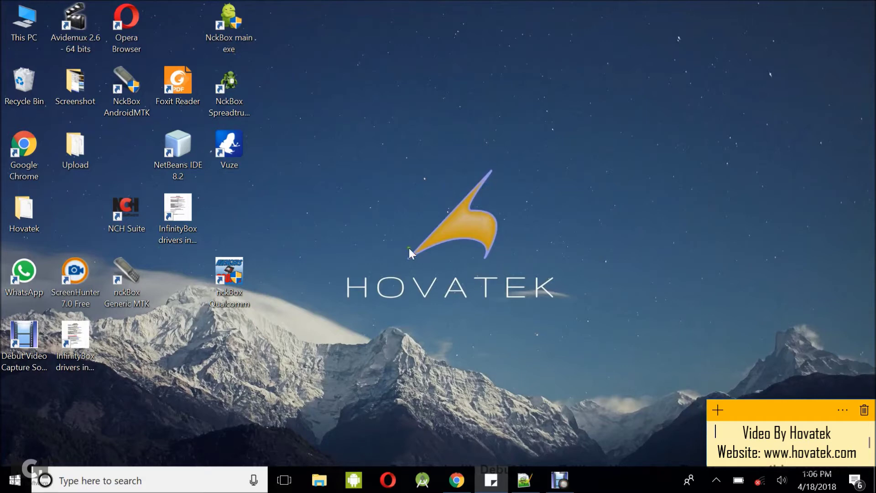
Launch the NckBox Spreadtrum module as administrator and move its window higher on the desktop
right_click(237, 104)
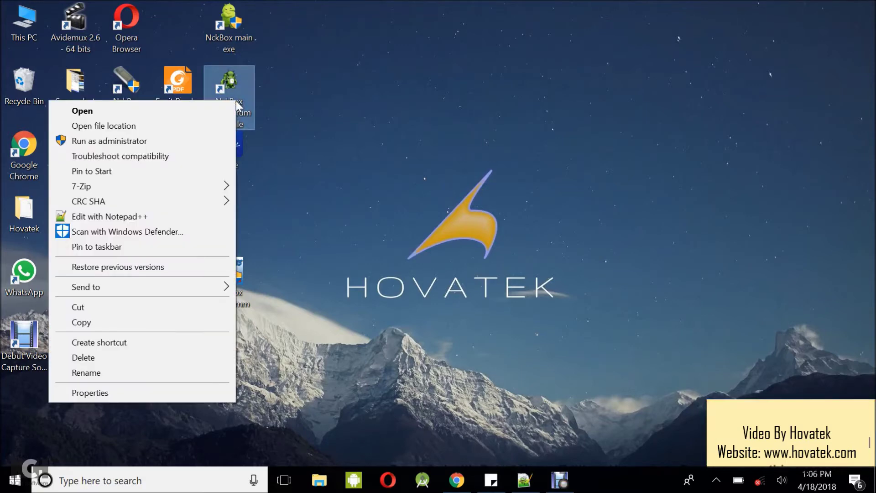
click(91, 141)
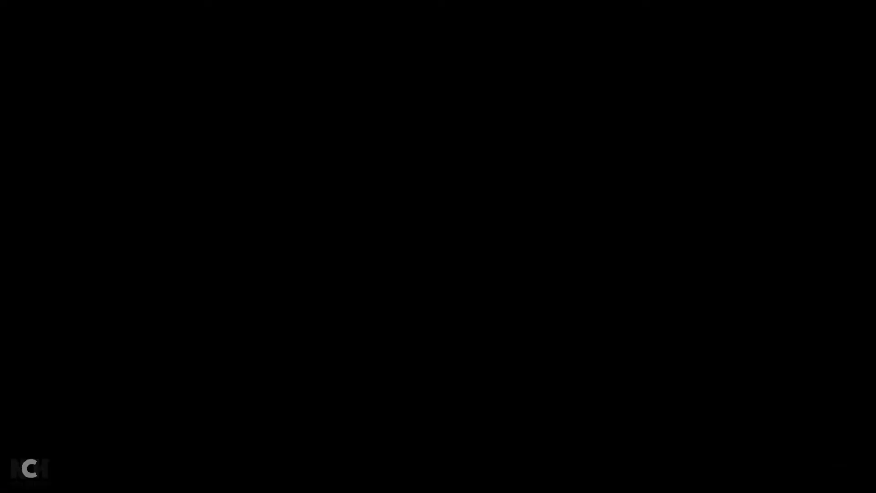
click(392, 338)
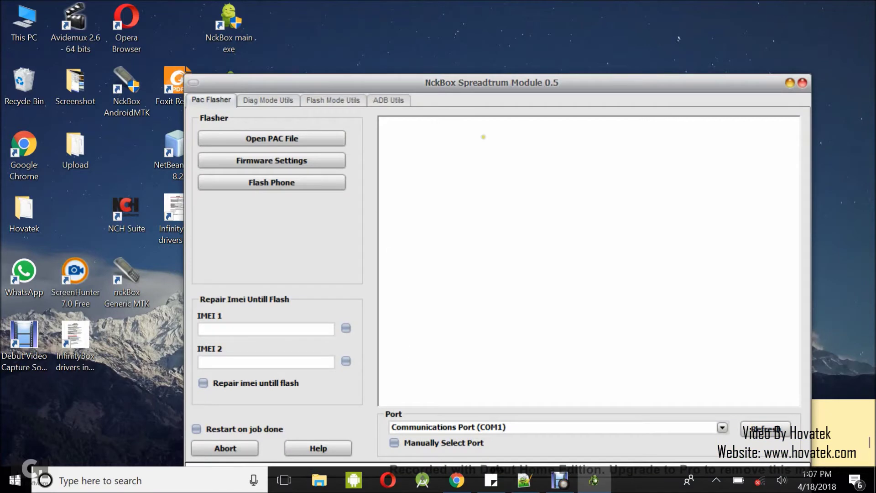
drag(489, 81, 483, 15)
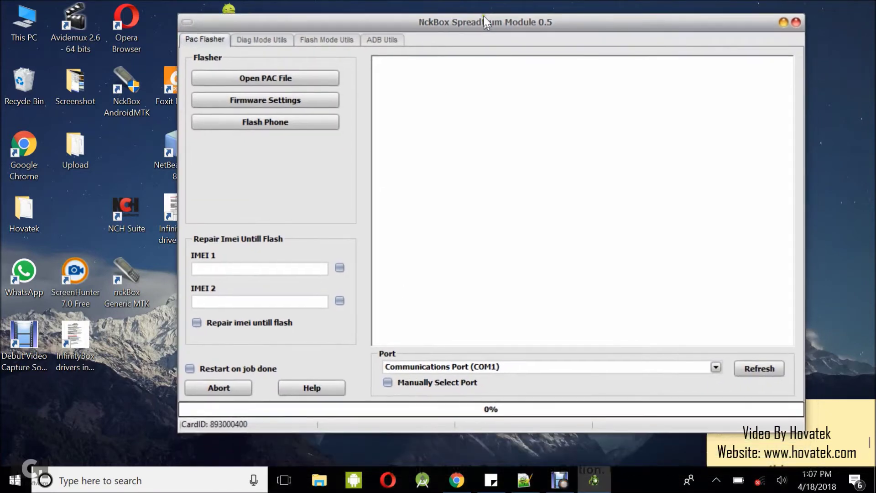
Set the flash mode model to Generic CPU with the SC7731G_EMMC 5.x chipset
click(322, 37)
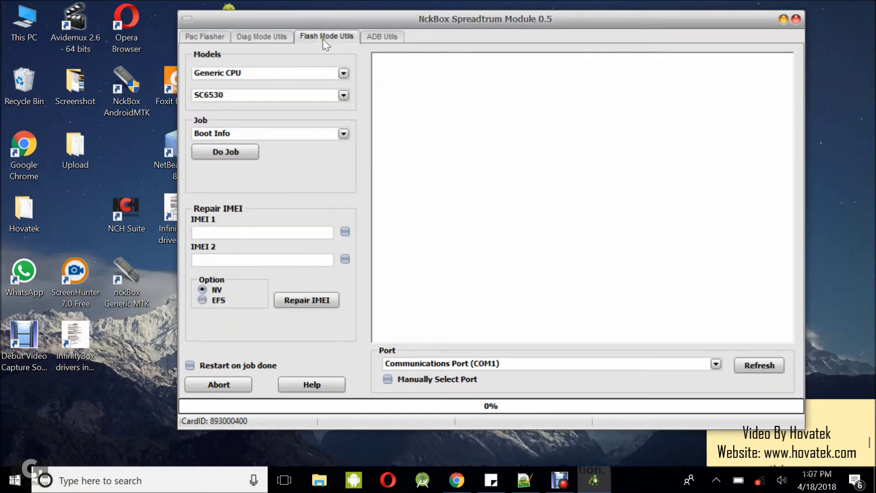
click(245, 39)
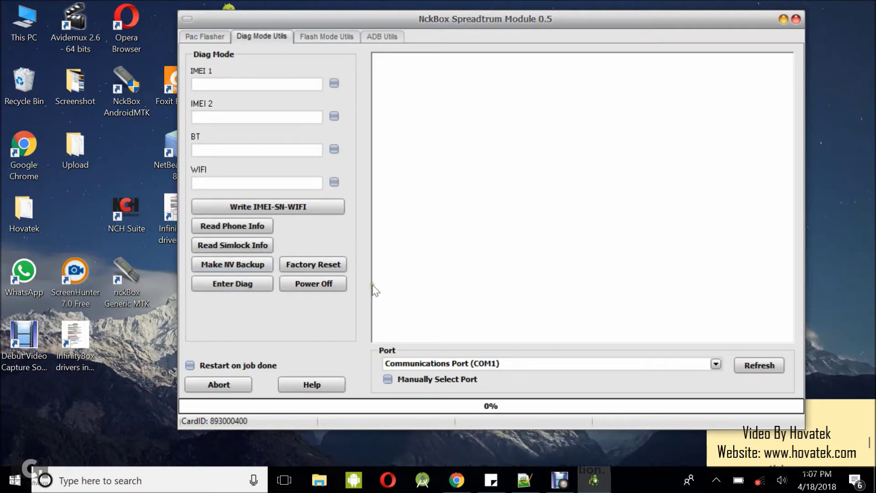
click(320, 37)
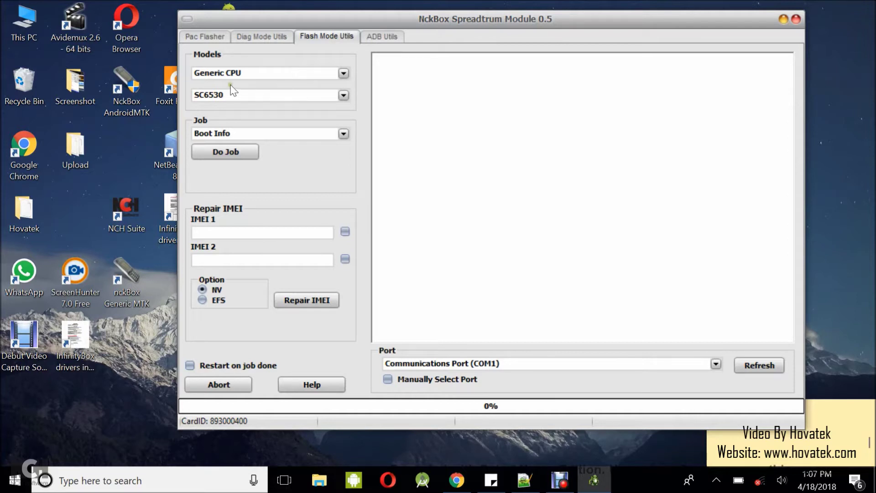
click(247, 73)
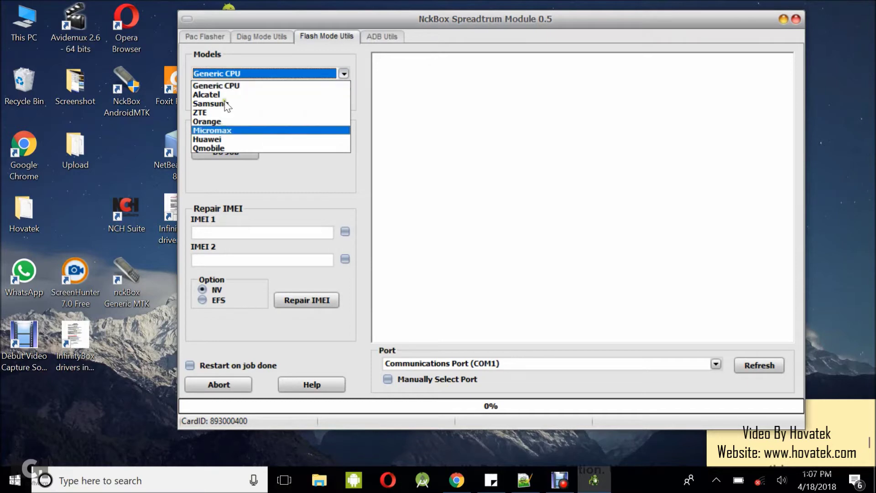
click(228, 87)
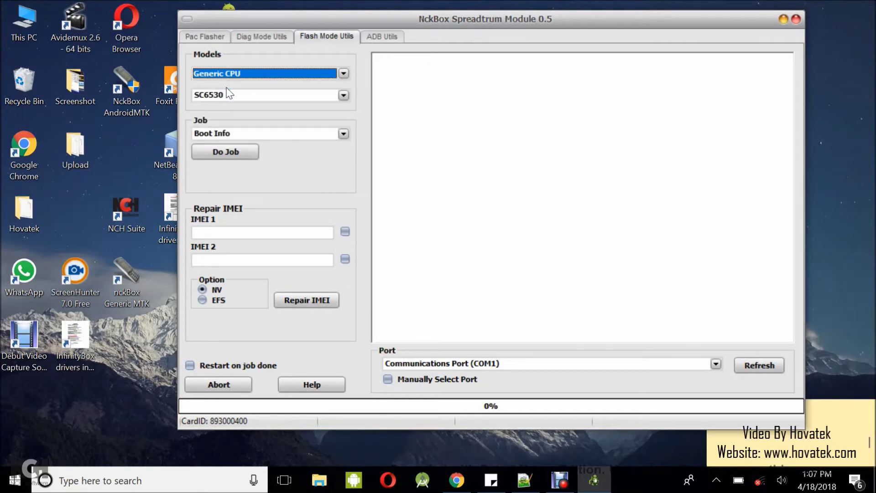
click(258, 95)
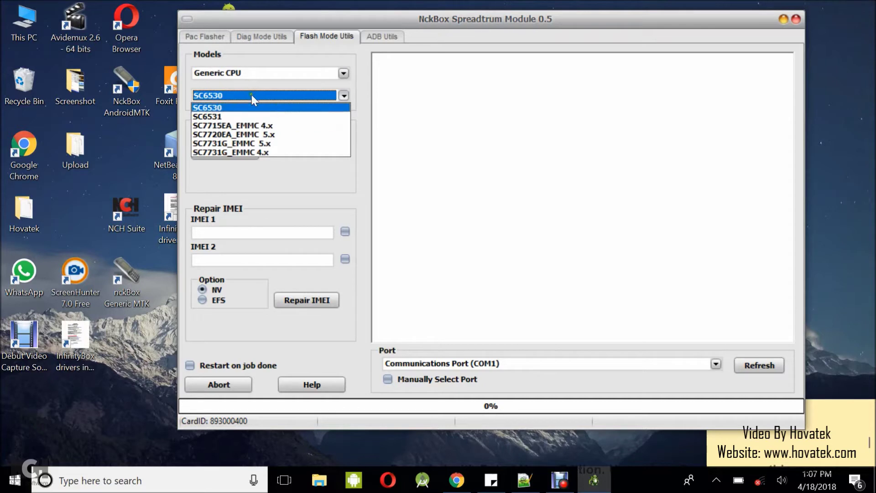
click(253, 143)
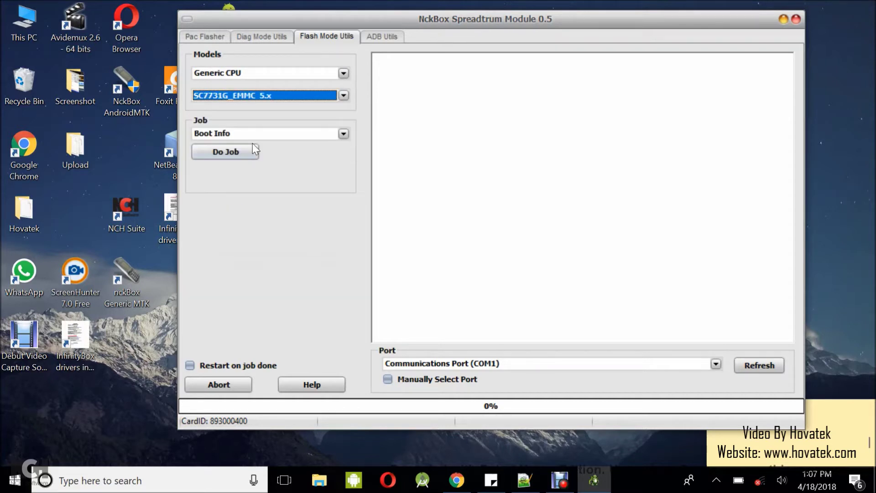
Try to run the Backup NVRAM job on the phone, then abort it
click(296, 133)
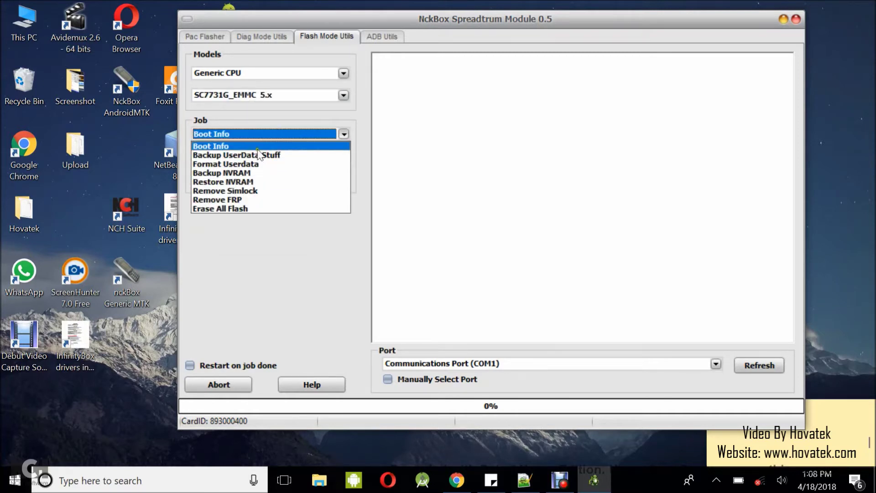
click(239, 172)
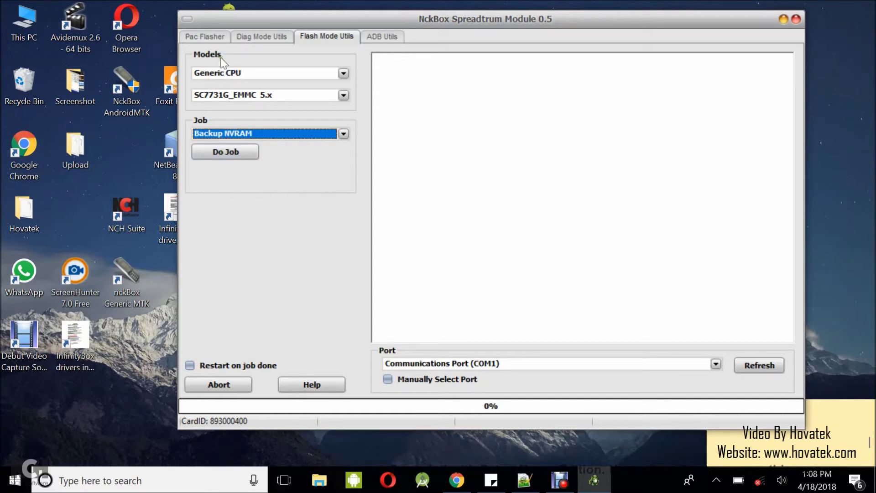
click(230, 152)
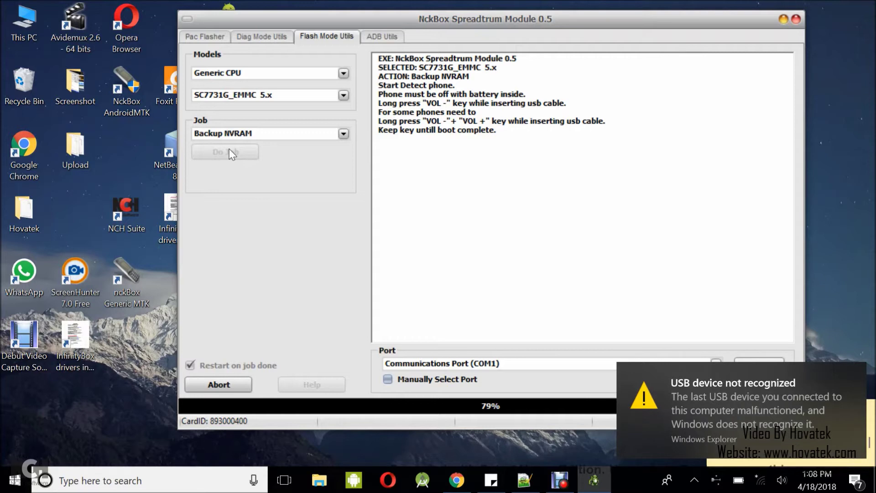
click(218, 385)
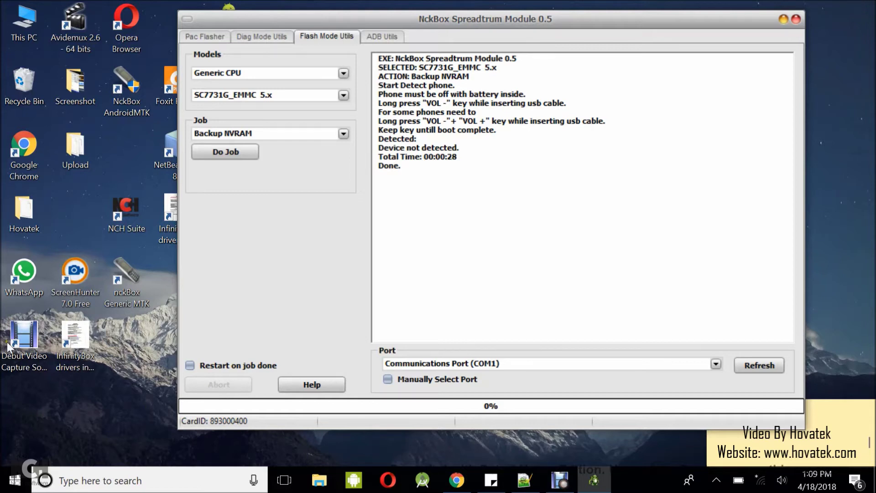
Retry the Backup NVRAM job, abort it, and close the Spreadtrum module
click(211, 151)
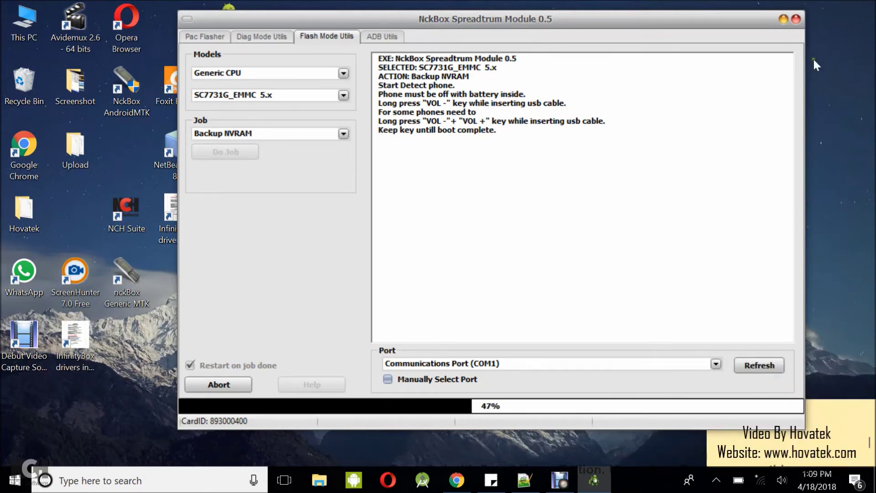
click(228, 389)
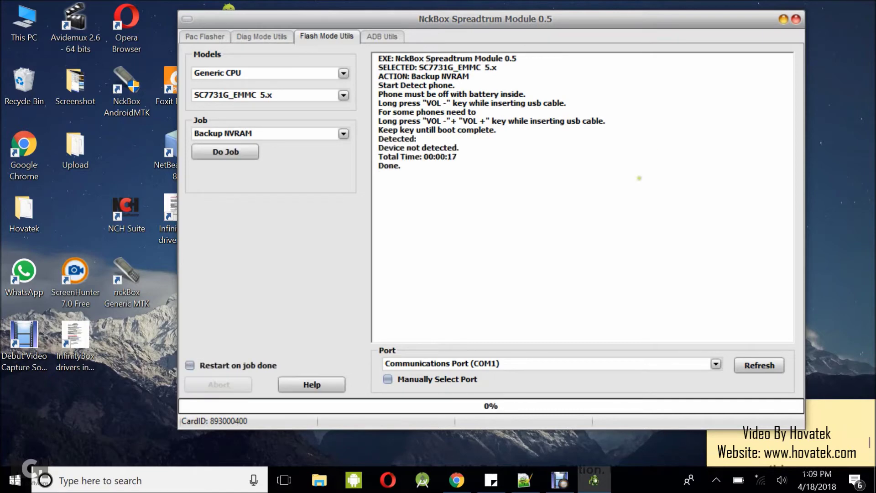
click(795, 20)
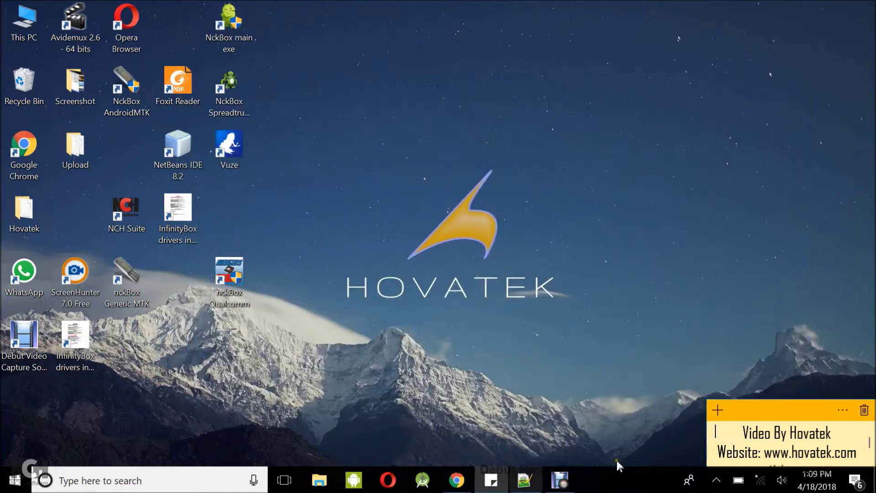
Safely eject the EMV Smartcard Reader from the computer
click(717, 485)
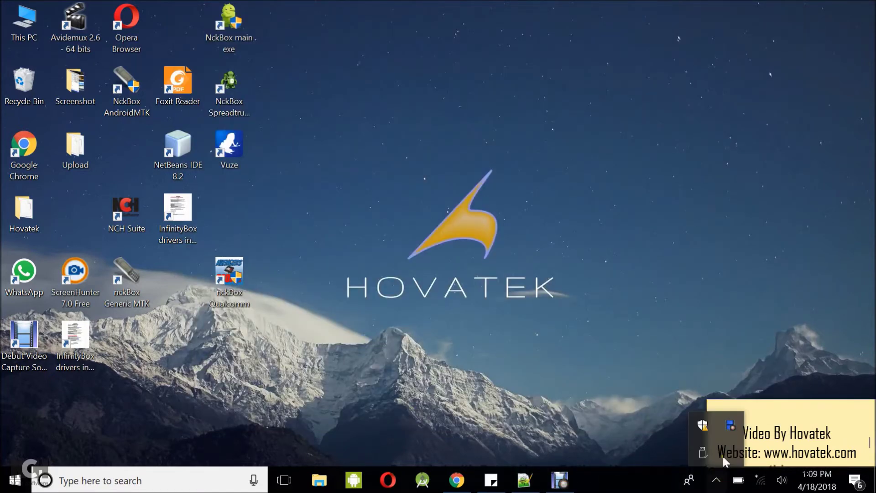
click(705, 453)
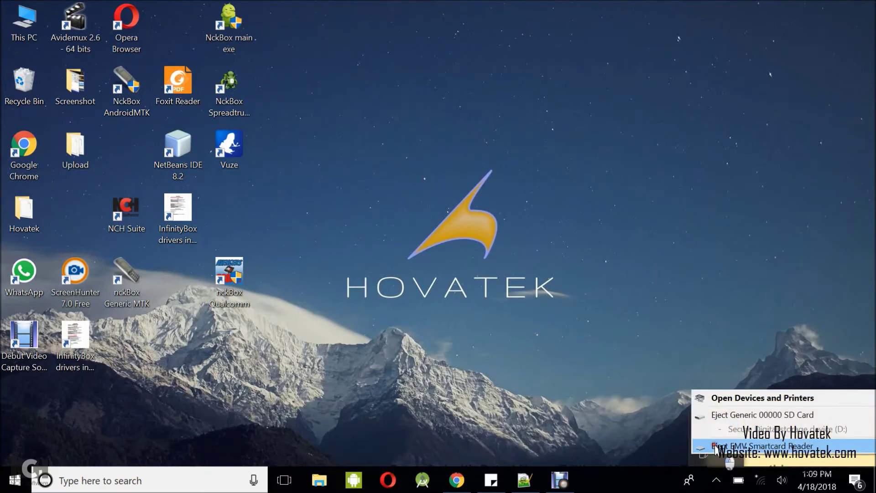
click(716, 451)
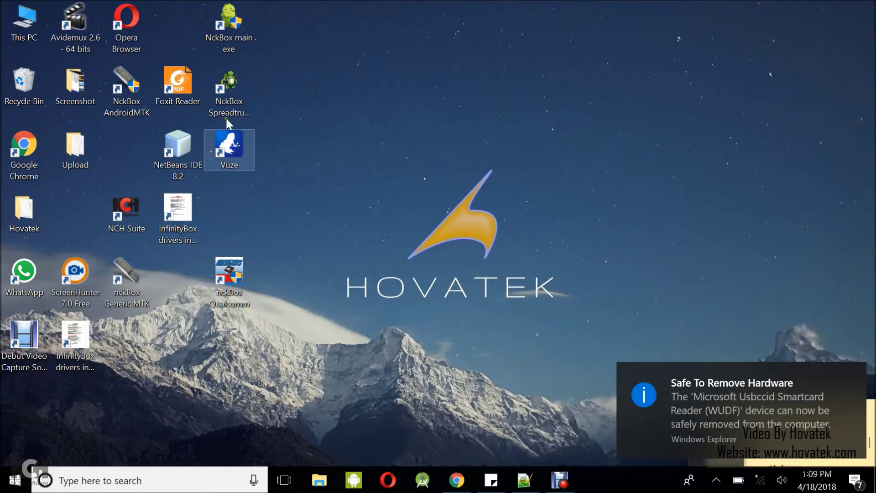
Run the NckBox Spreadtrum module as administrator again and shift its window up to show it fully
right_click(229, 104)
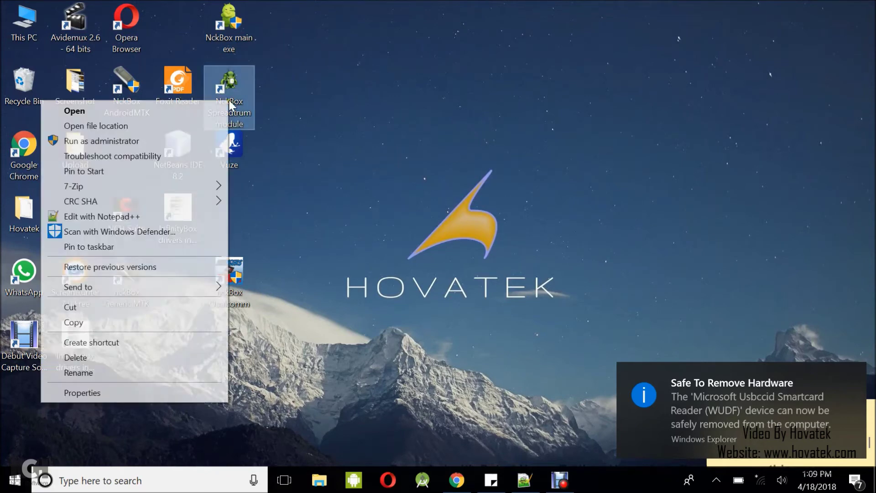
click(105, 138)
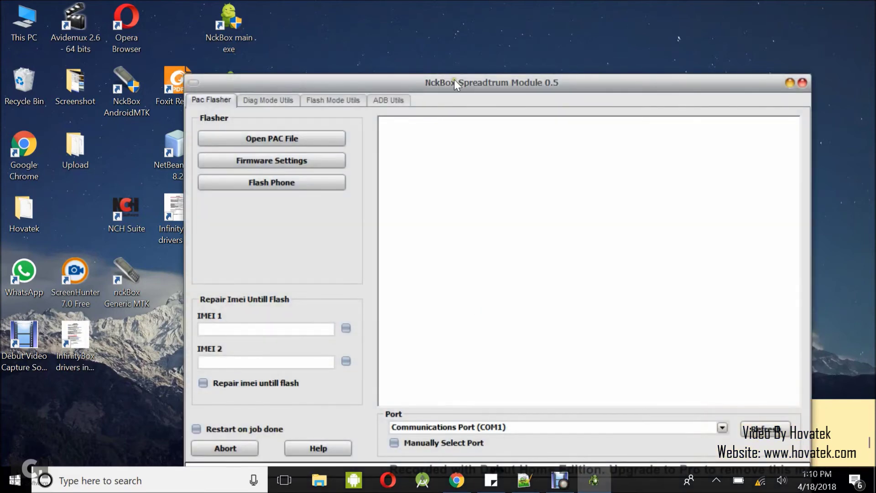
drag(455, 81, 436, 20)
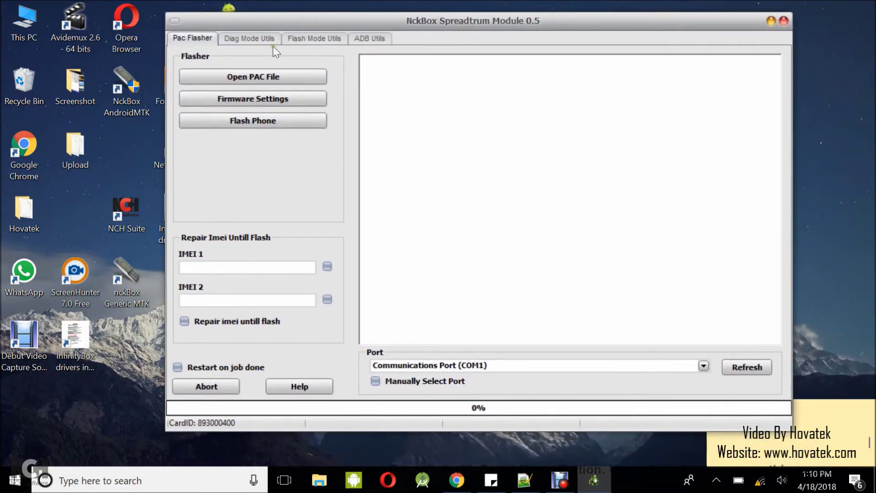
In the flash mode utilities, choose Generic CPU and the SC7731G_EMMC 5.x chipset as the phone model
click(306, 38)
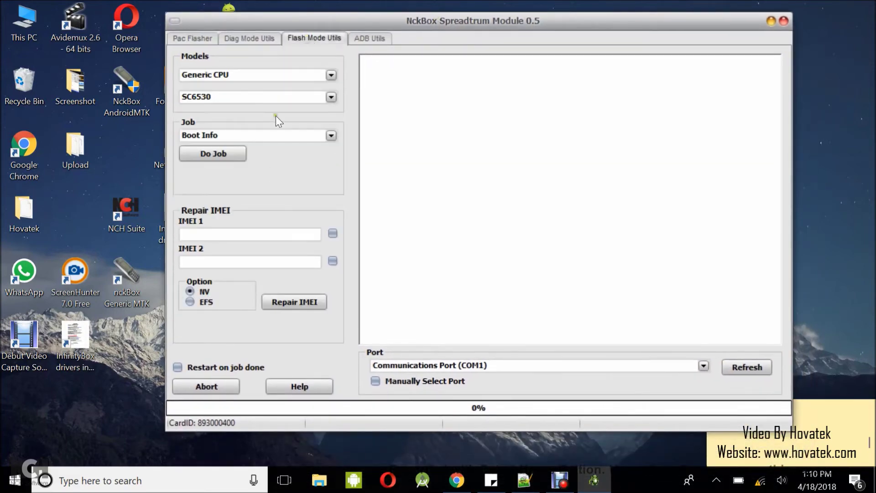
click(237, 77)
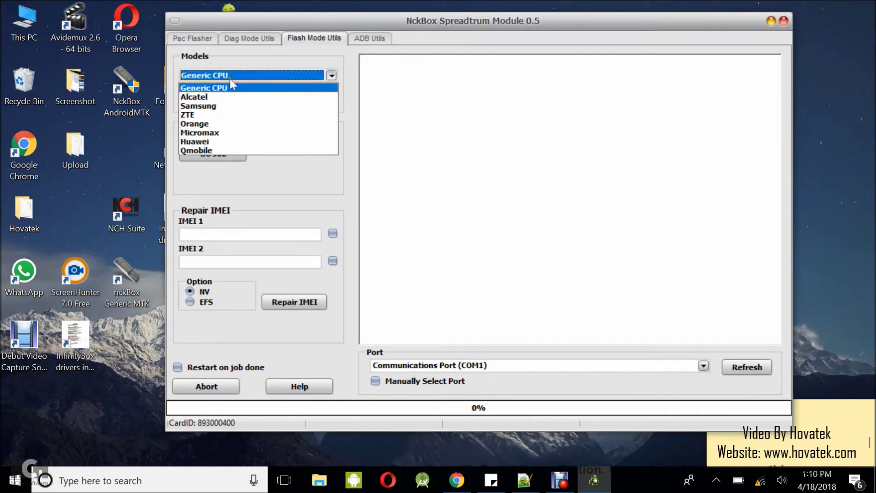
click(230, 87)
click(219, 97)
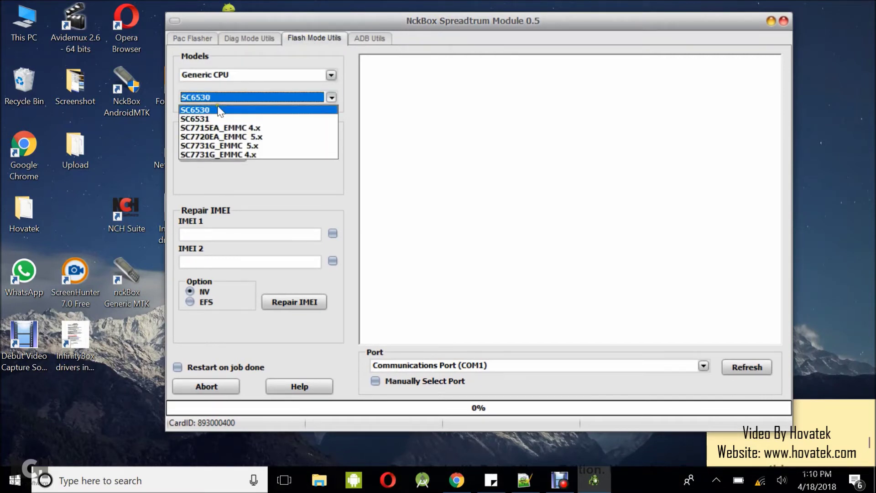
click(215, 145)
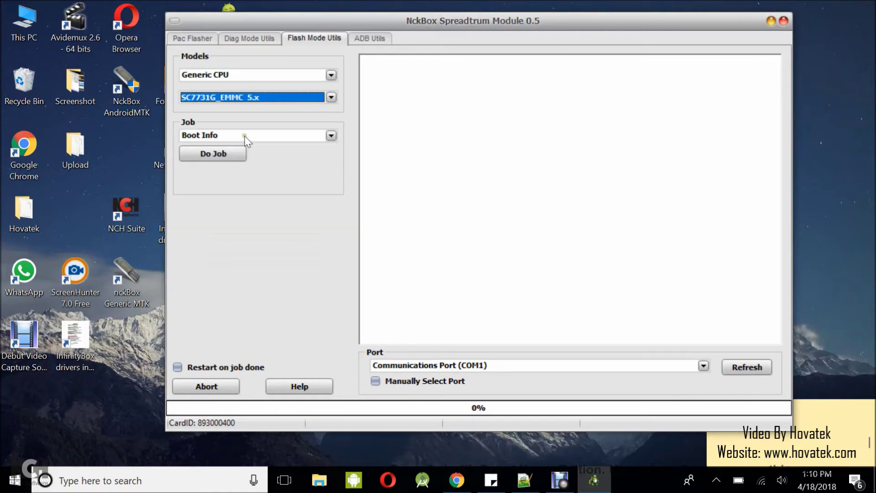
Select the Backup NVRAM job and run it on the phone
click(244, 136)
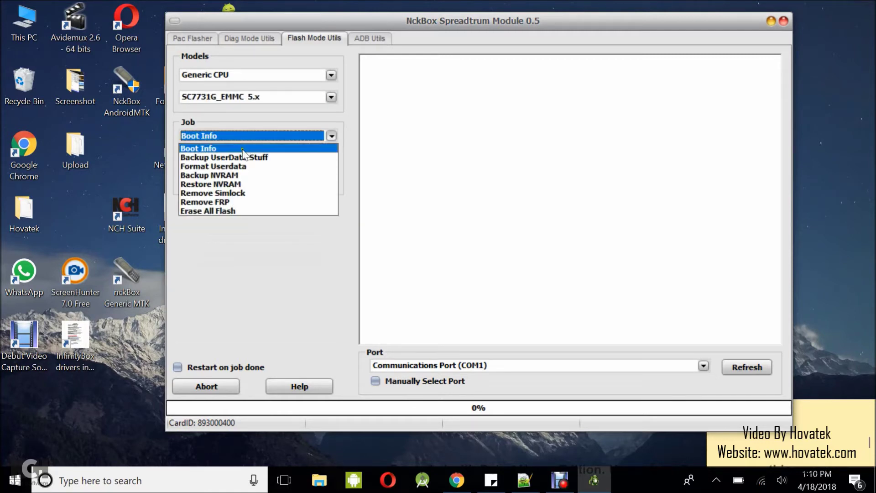
click(208, 176)
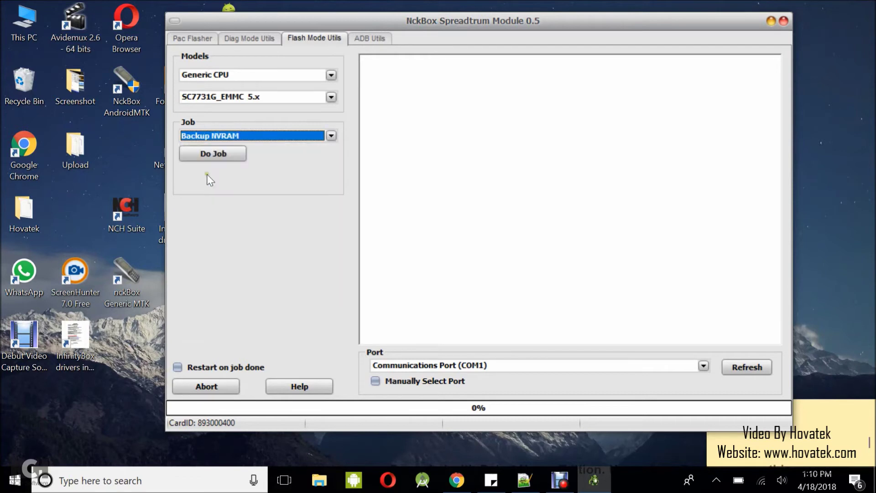
click(221, 153)
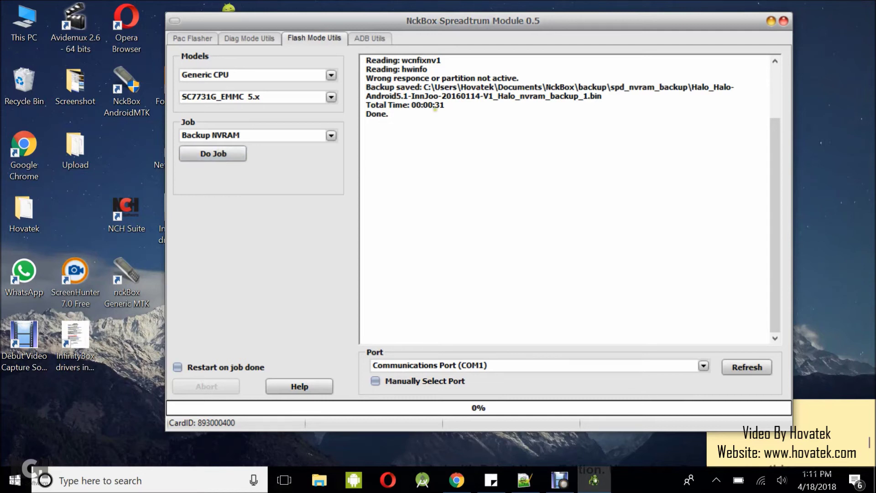
Highlight the saved backup path in the log and open the NckBox folder within Documents in File Explorer
drag(423, 86, 606, 95)
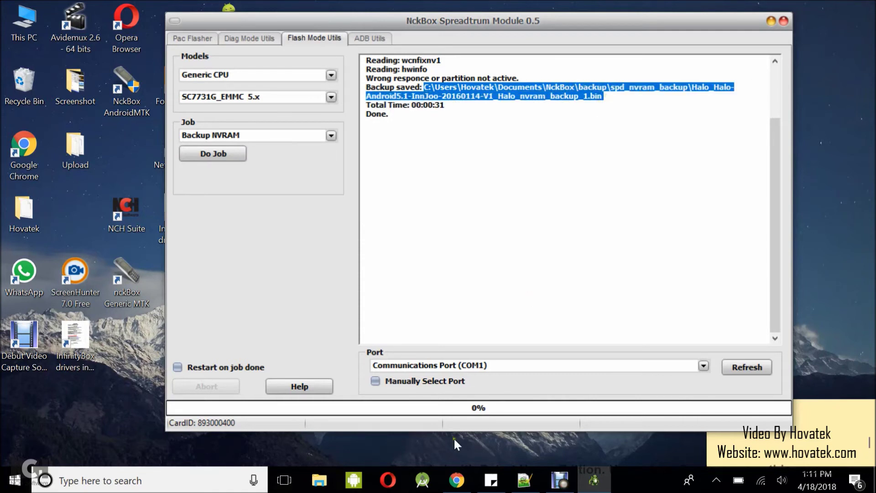
click(318, 481)
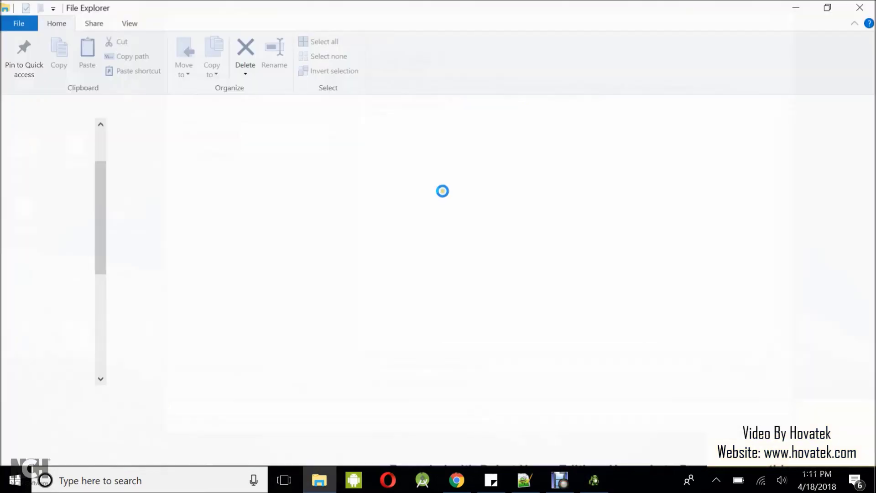
click(48, 187)
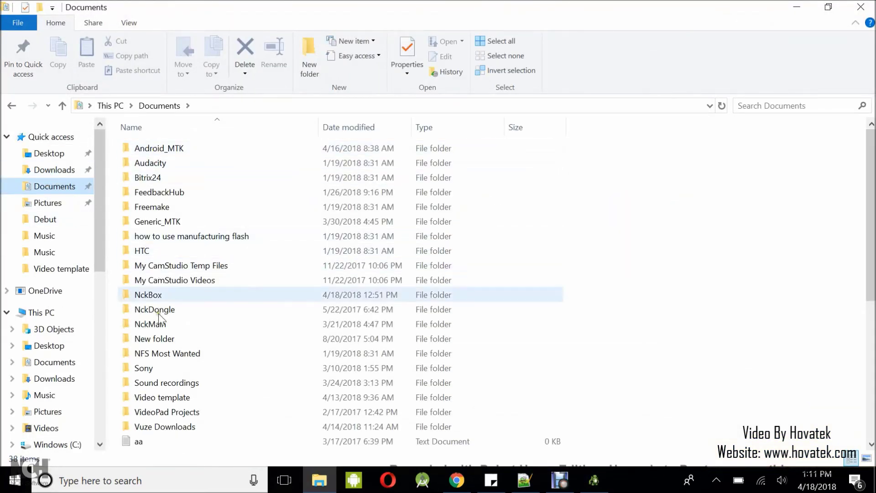
click(155, 295)
double_click(155, 295)
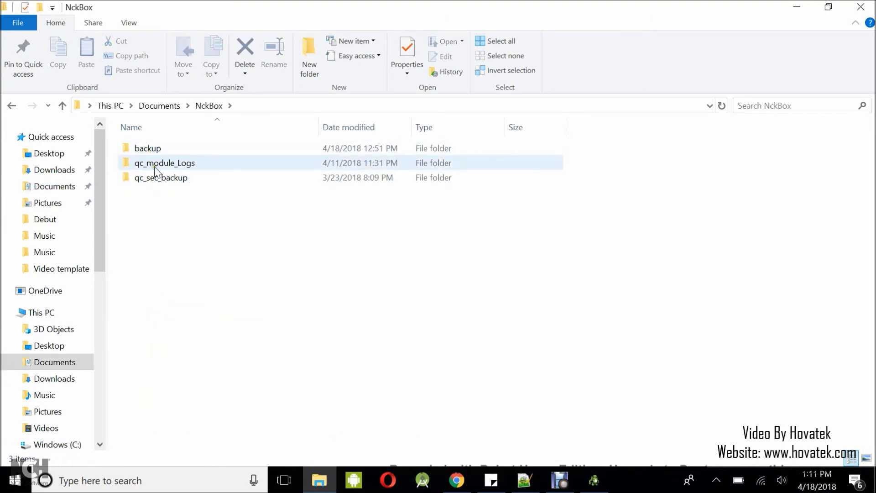
Open the backup\spd_nvram_backup subfolder, select the NVRAM backup file and widen the Name column to show its full name
click(155, 149)
double_click(155, 148)
double_click(175, 165)
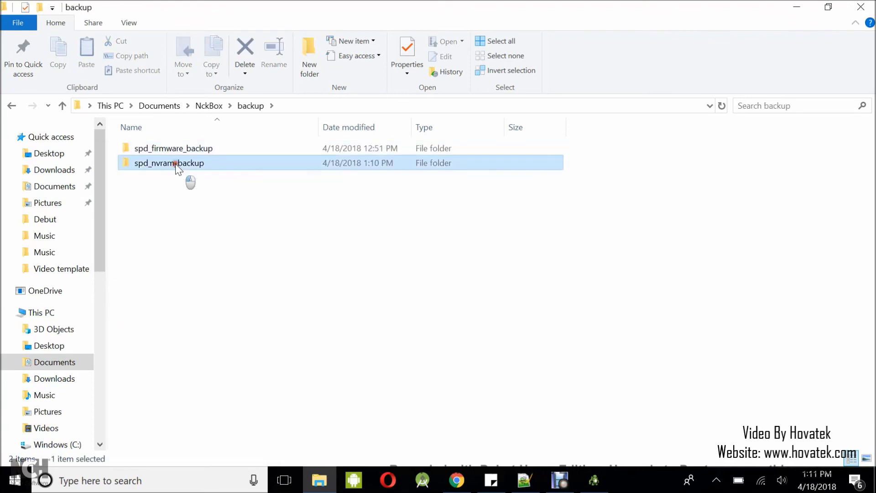
click(222, 153)
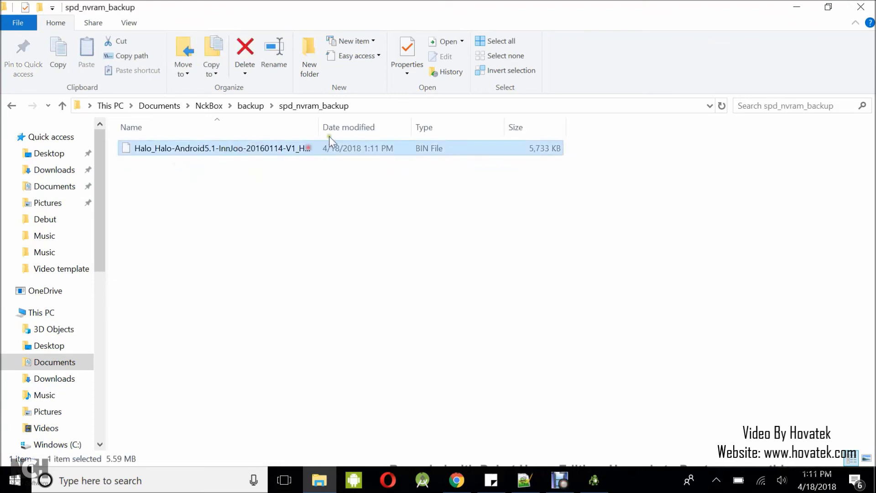
drag(319, 127, 458, 145)
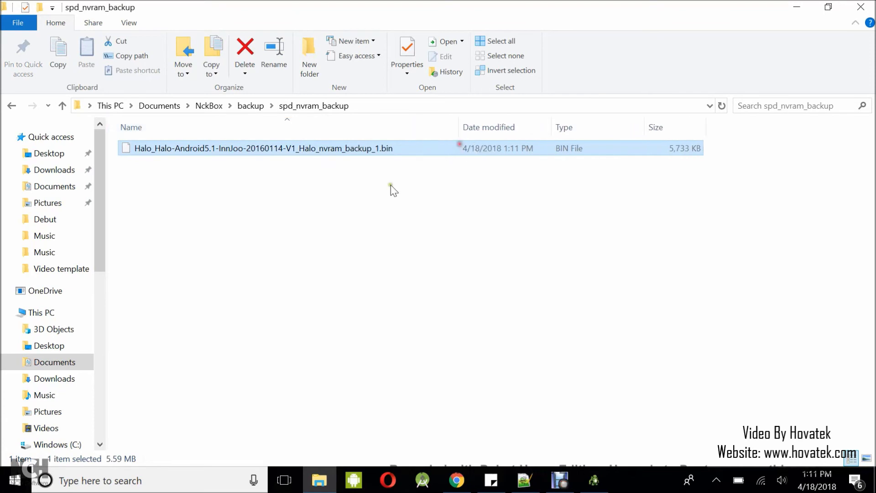
Switch back to the NckBox Spreadtrum Module and start the Restore NVRAM job with the backup file Halo_Halo-Android5.1-InnJoo-20160114-V1_Halo_nvram_backup_1.bin
click(594, 479)
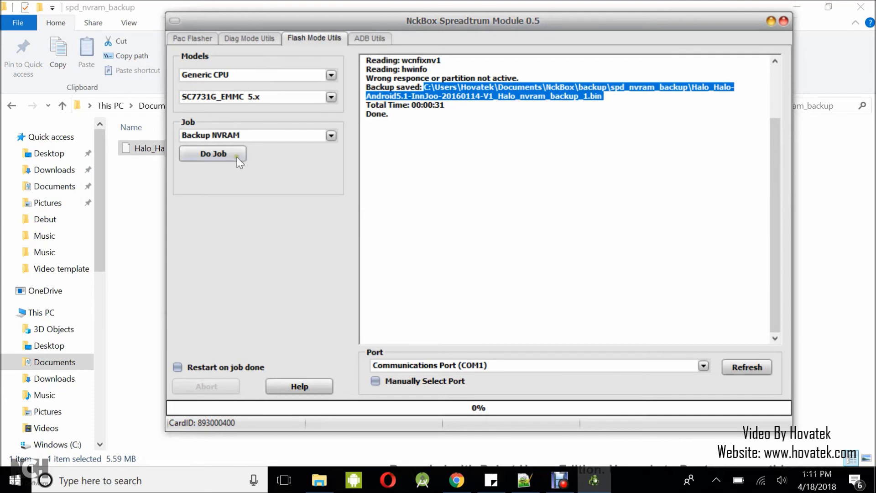
click(245, 135)
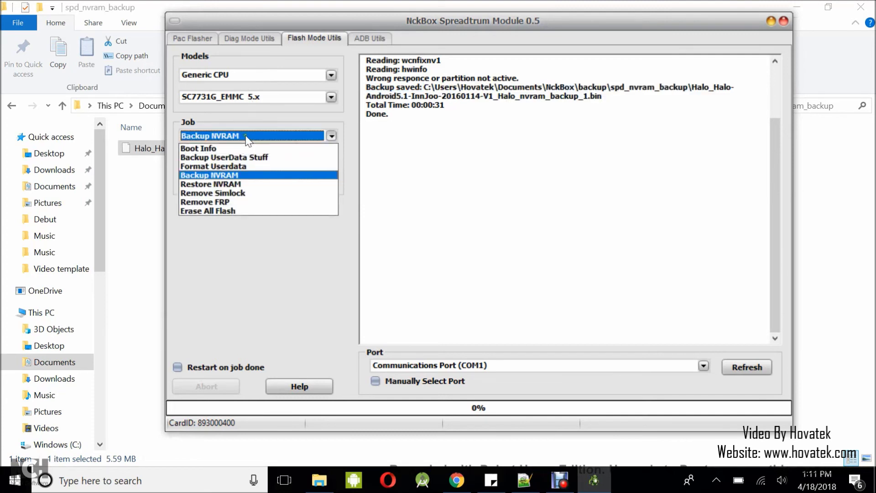
click(215, 186)
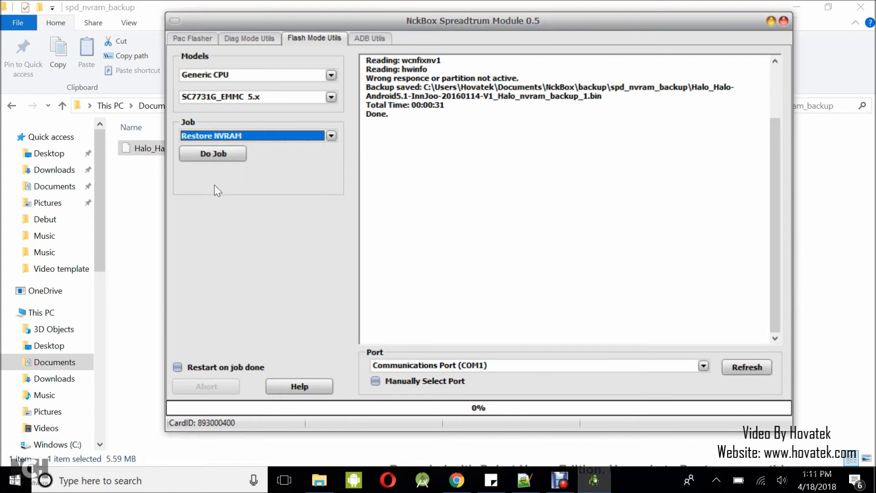
click(218, 153)
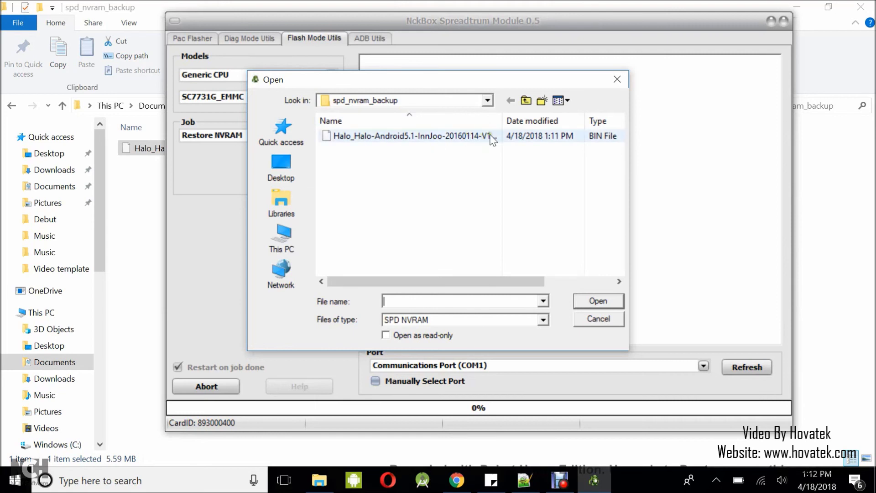
click(409, 136)
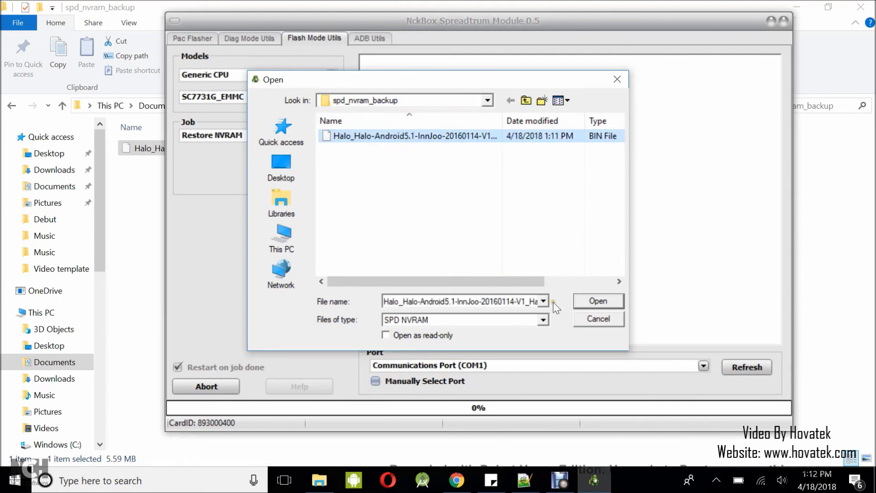
click(598, 301)
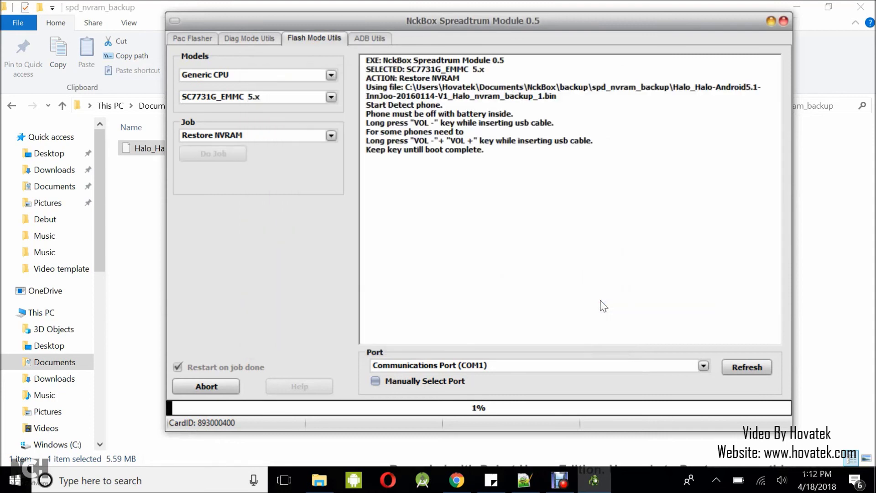